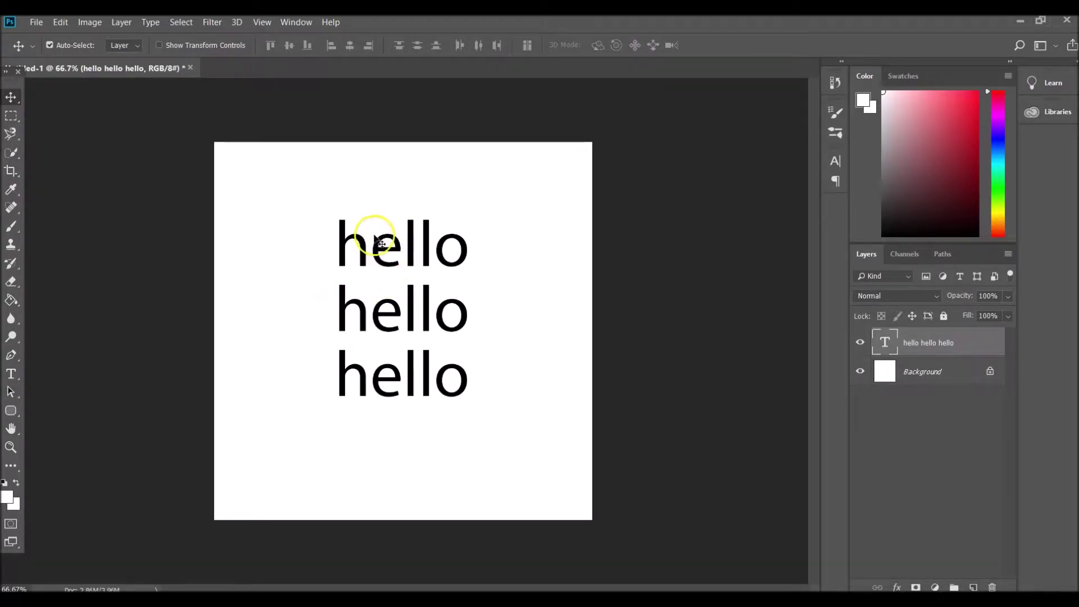
# Switch to the Horizontal Type tool and open the Window menu.
pyautogui.click(11, 374)
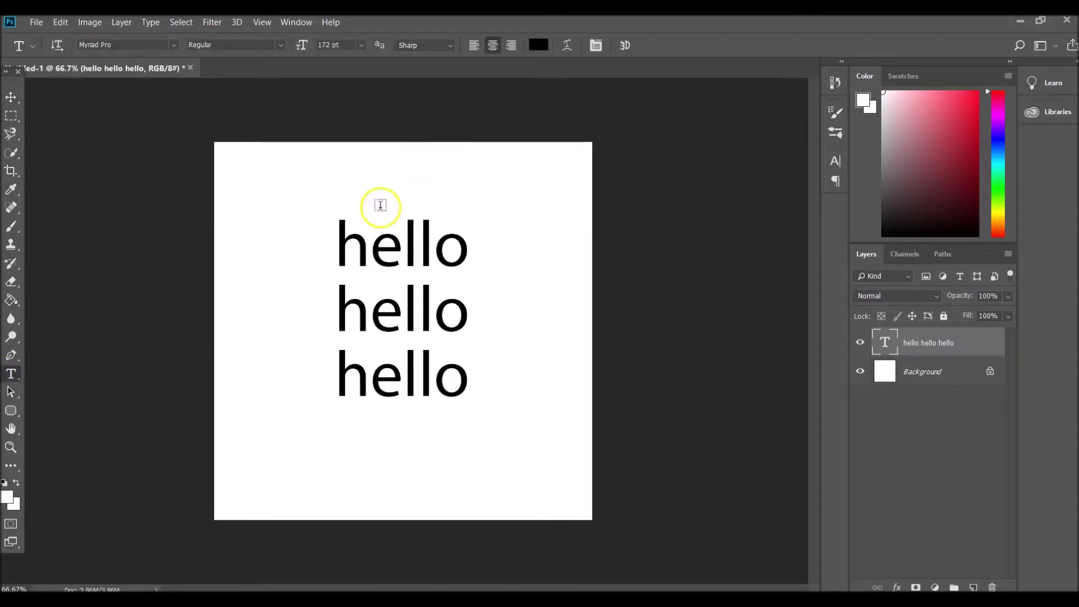
pyautogui.click(291, 23)
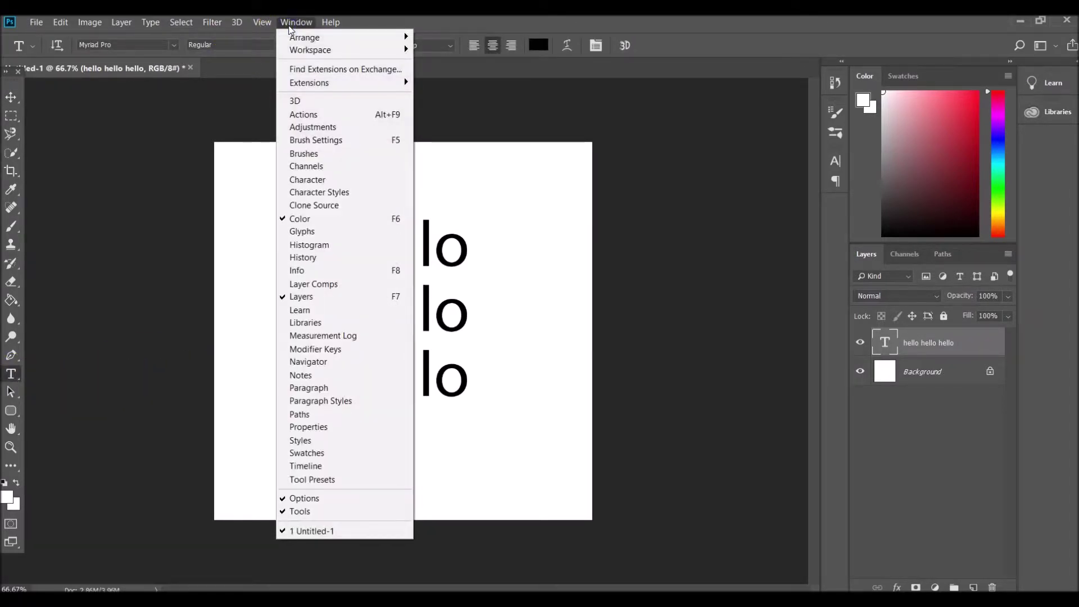
# Show the Properties panel, select the first 'hello' line and focus its Tracking field.
pyautogui.click(349, 425)
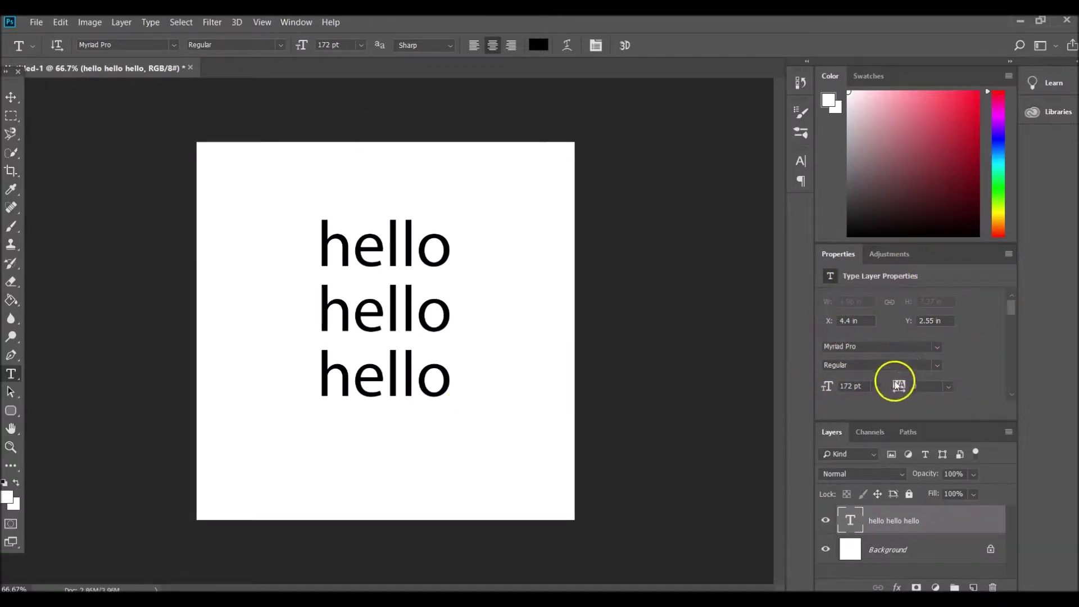
pyautogui.moveTo(318, 241); pyautogui.dragTo(443, 241)
pyautogui.scroll(-1, 958, 357)
pyautogui.click(897, 363)
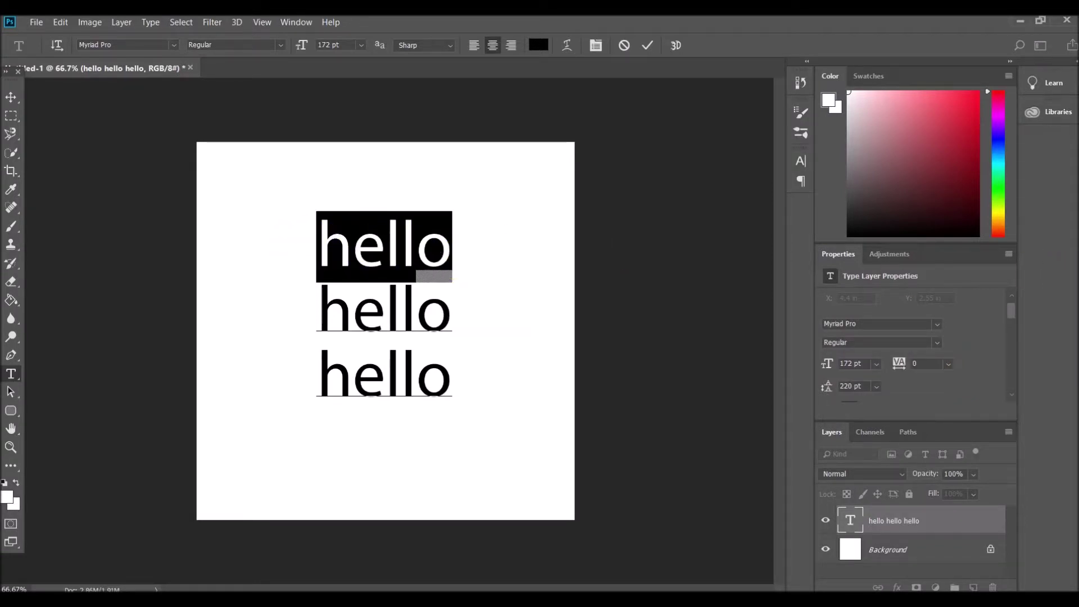
# Try tracking values of 50 and then 100 on the first hello line.
pyautogui.click(901, 360)
pyautogui.press('Return')
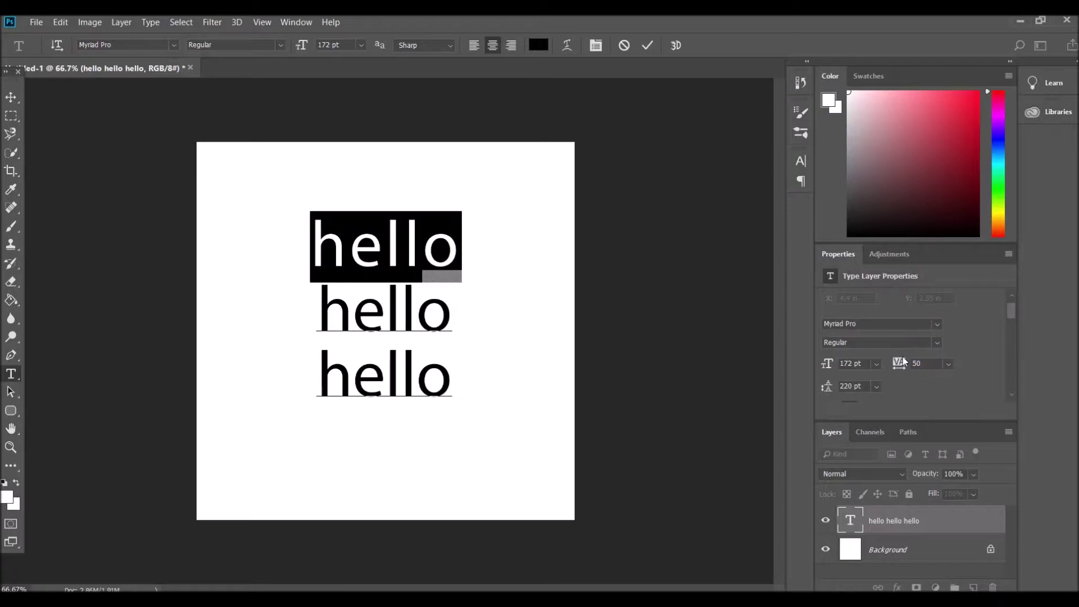
pyautogui.click(902, 362)
pyautogui.write('100')
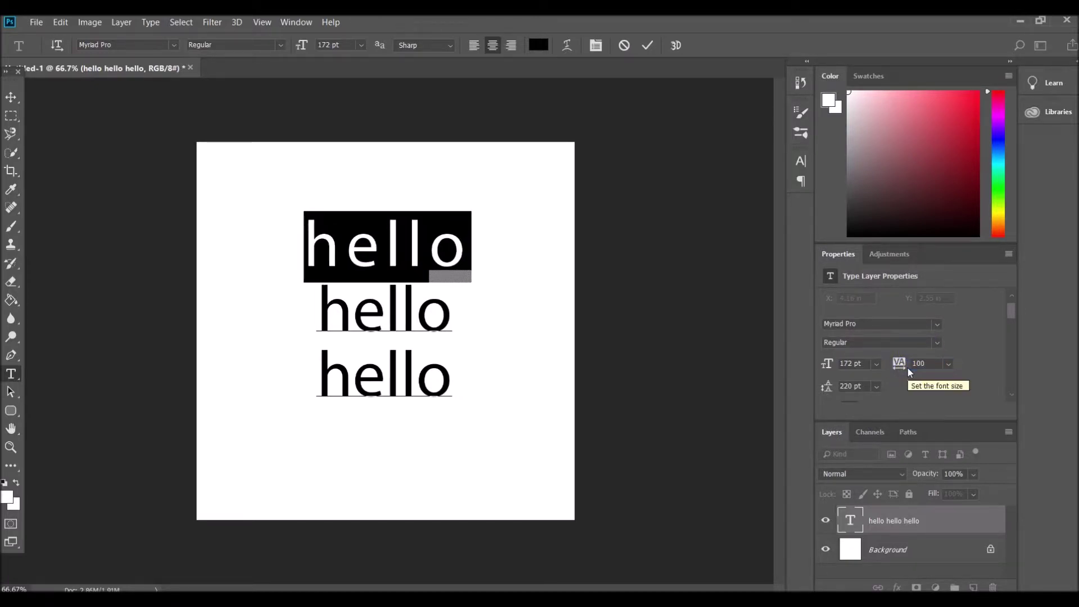
pyautogui.click(925, 366)
# Set the first line's tracking to 200, then select the middle line's tracking value.
pyautogui.click(898, 363)
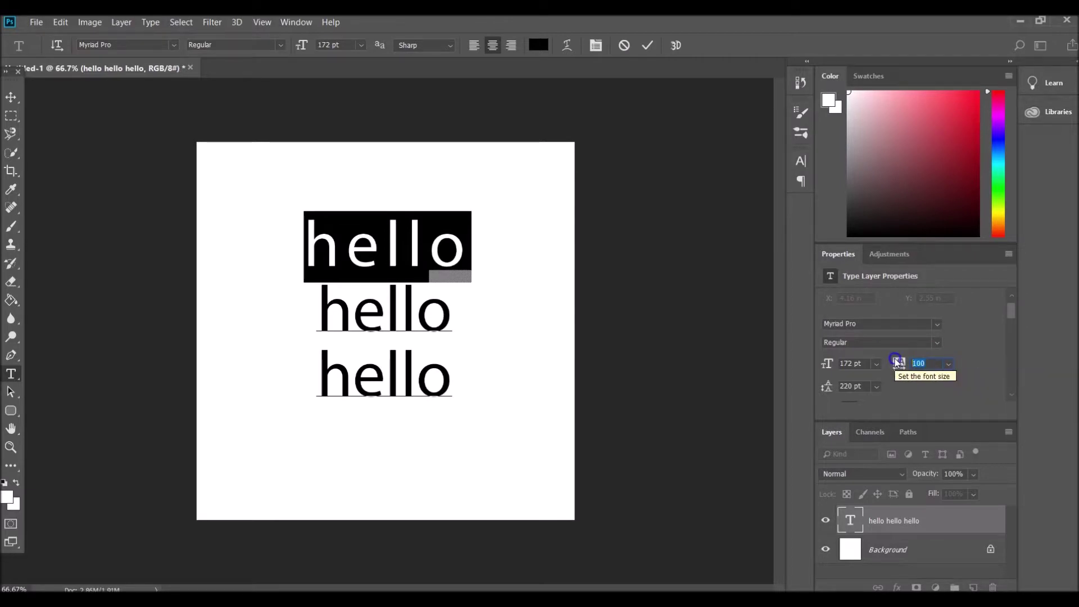
pyautogui.write('200')
pyautogui.click(540, 180)
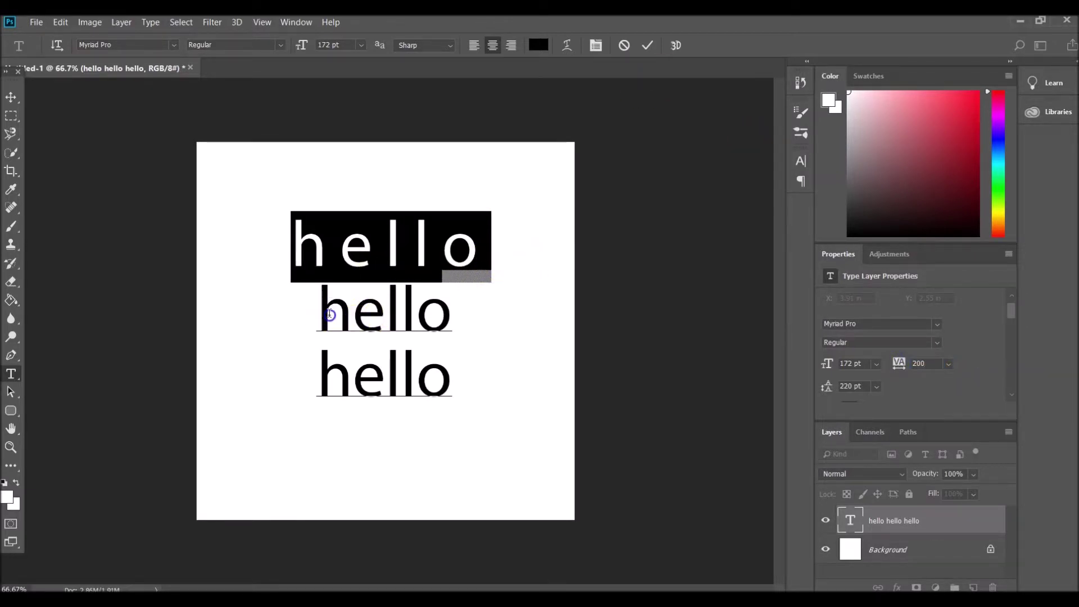
pyautogui.moveTo(319, 313); pyautogui.dragTo(736, 318)
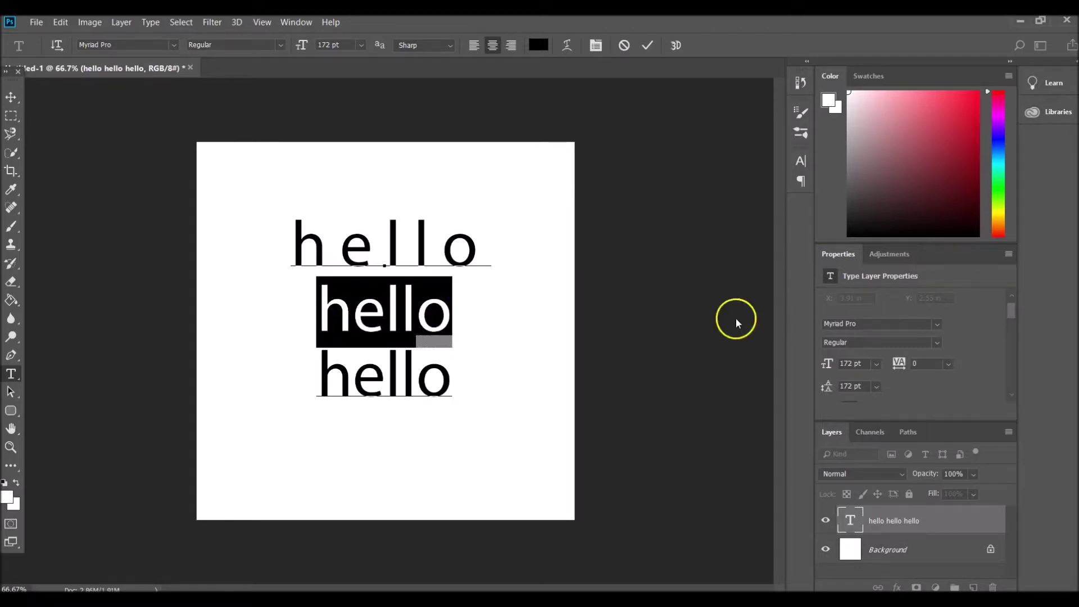
pyautogui.click(914, 364)
# Apply tracking of -20, then -50, to the middle hello line and deselect it.
pyautogui.write('-20')
pyautogui.press('Return')
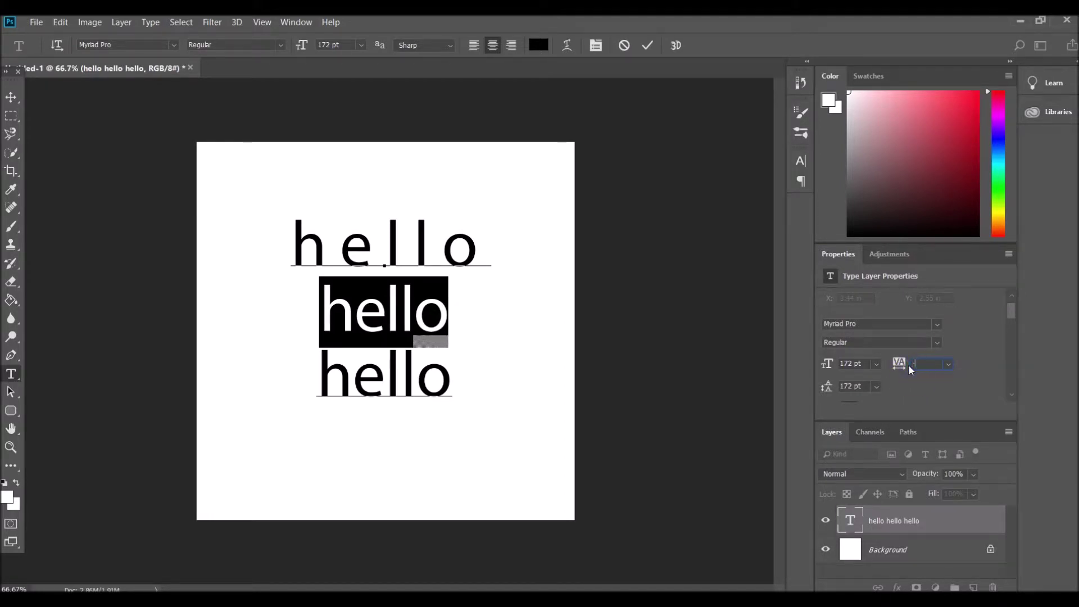
pyautogui.write('-50')
pyautogui.press('Return')
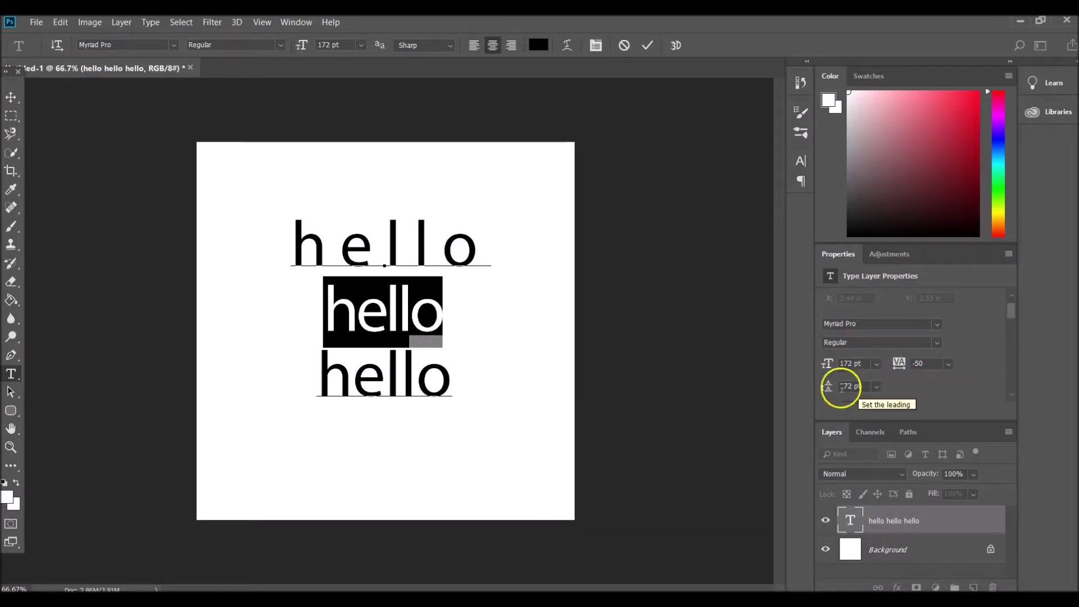
pyautogui.click(356, 314)
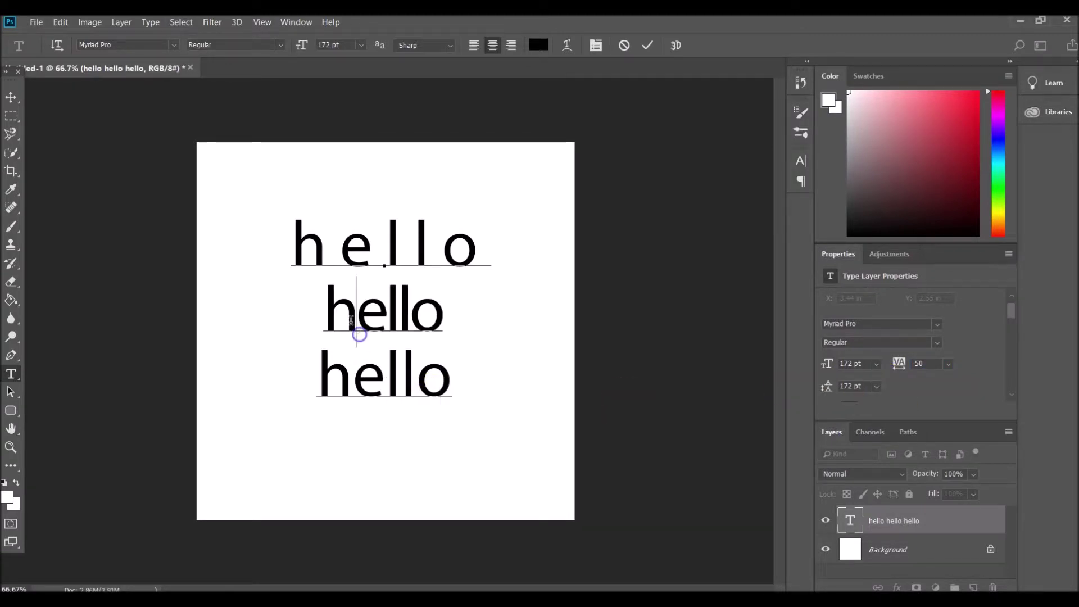
# Select the middle and bottom hello lines and set their leading to 270 pt.
pyautogui.moveTo(333, 329); pyautogui.dragTo(479, 378)
pyautogui.scroll(-2, 853, 379)
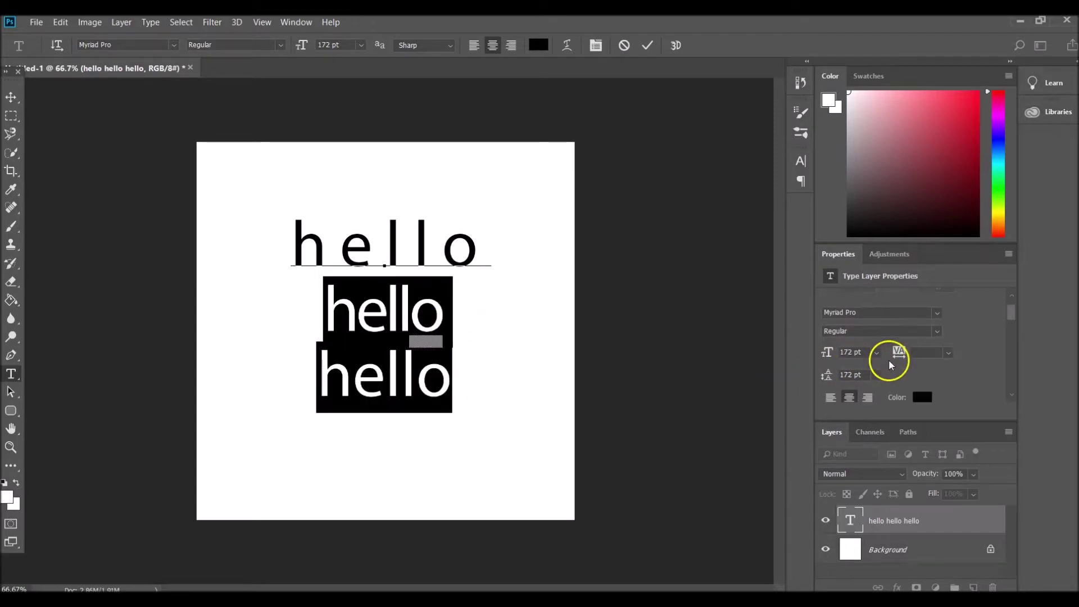
pyautogui.scroll(-1, 879, 333)
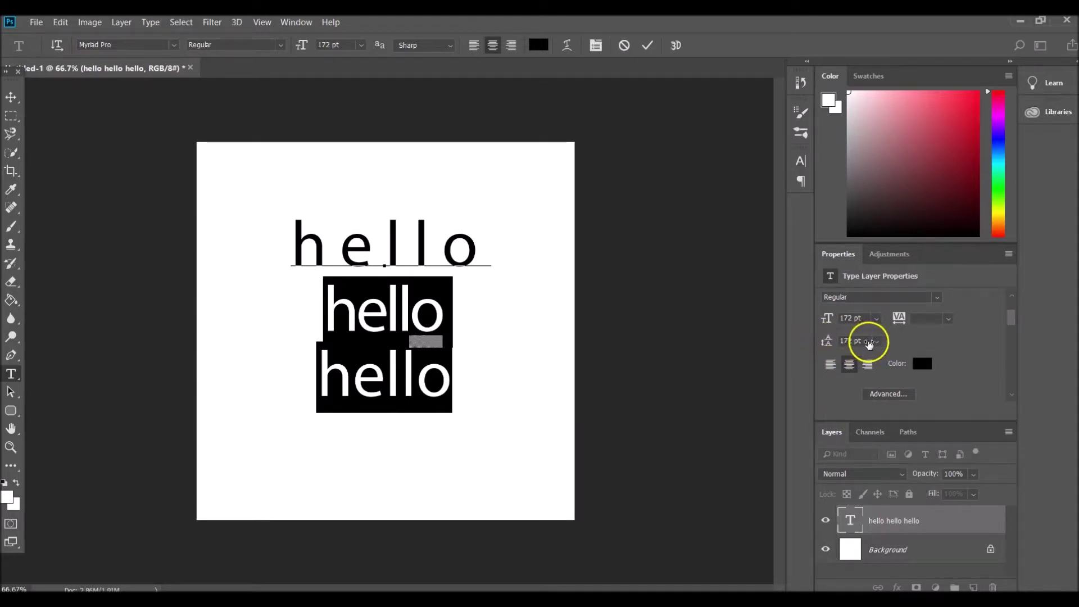
pyautogui.click(854, 345)
pyautogui.click(830, 320)
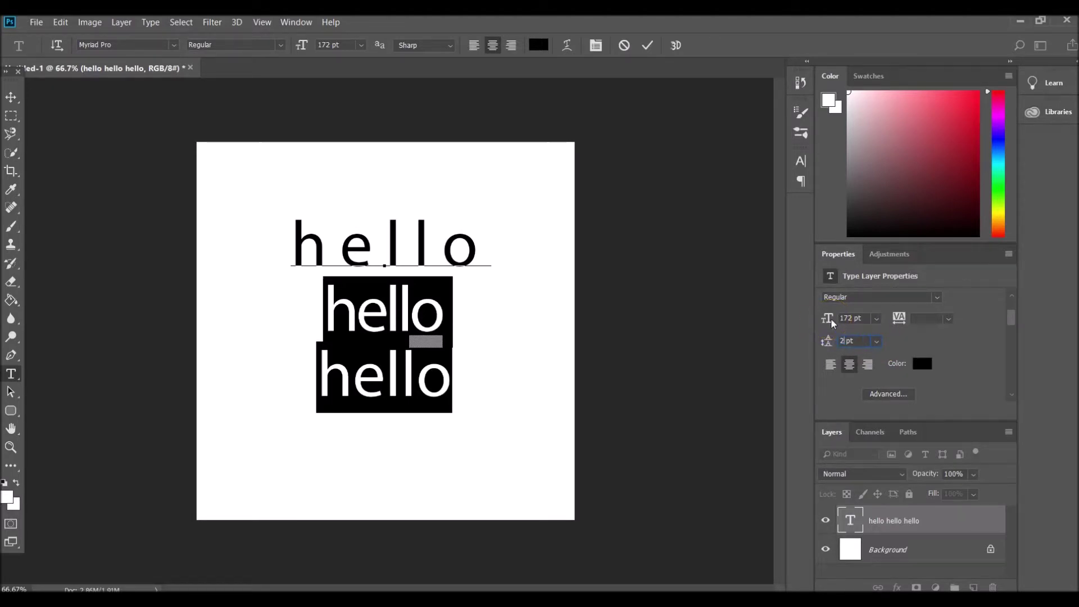
pyautogui.press('Return')
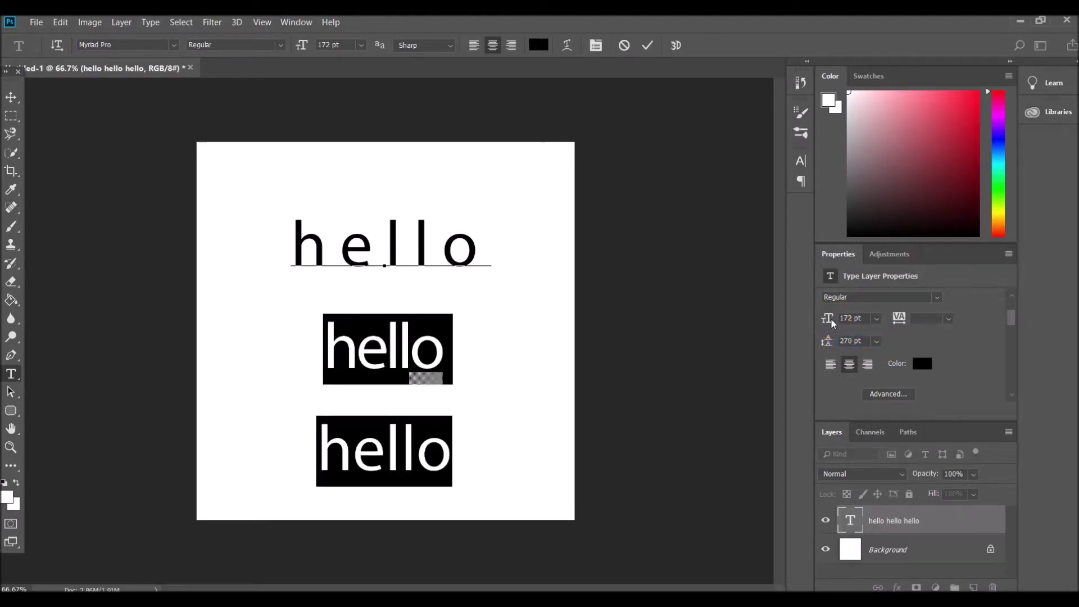
# Change the two lower lines' leading to 20 pt.
pyautogui.click(847, 341)
pyautogui.write('20')
pyautogui.press('Return')
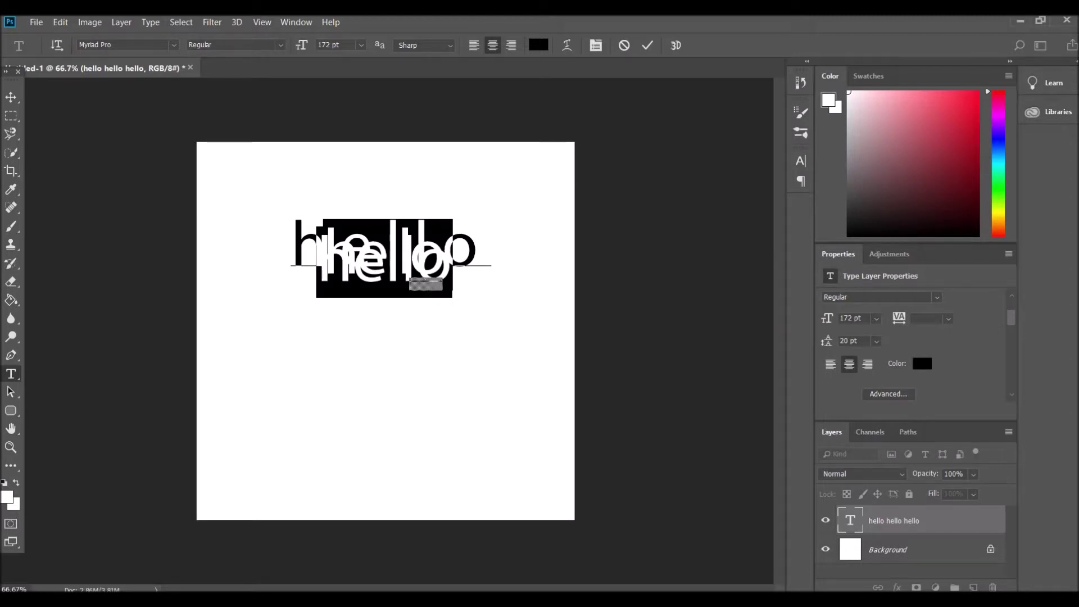
pyautogui.moveTo(420, 259); pyautogui.dragTo(438, 259)
# Set the lower two lines' leading to 100 pt, then to 200 pt.
pyautogui.click(833, 314)
pyautogui.press('BackSpace')
pyautogui.press('BackSpace')
pyautogui.write('100')
pyautogui.press('Return')
pyautogui.click(852, 340)
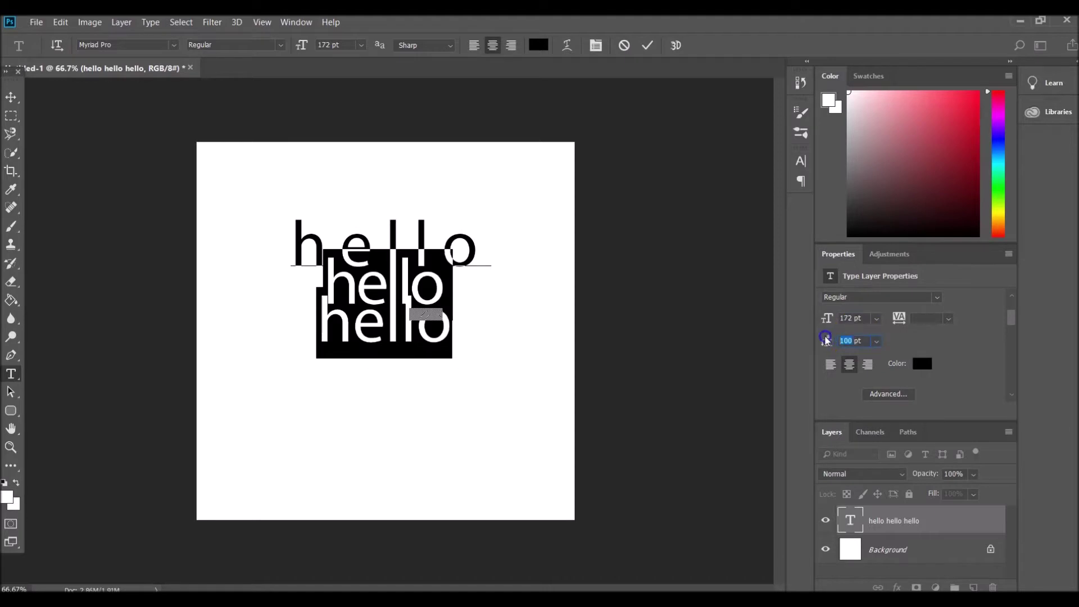
pyautogui.write('200')
pyautogui.press('Return')
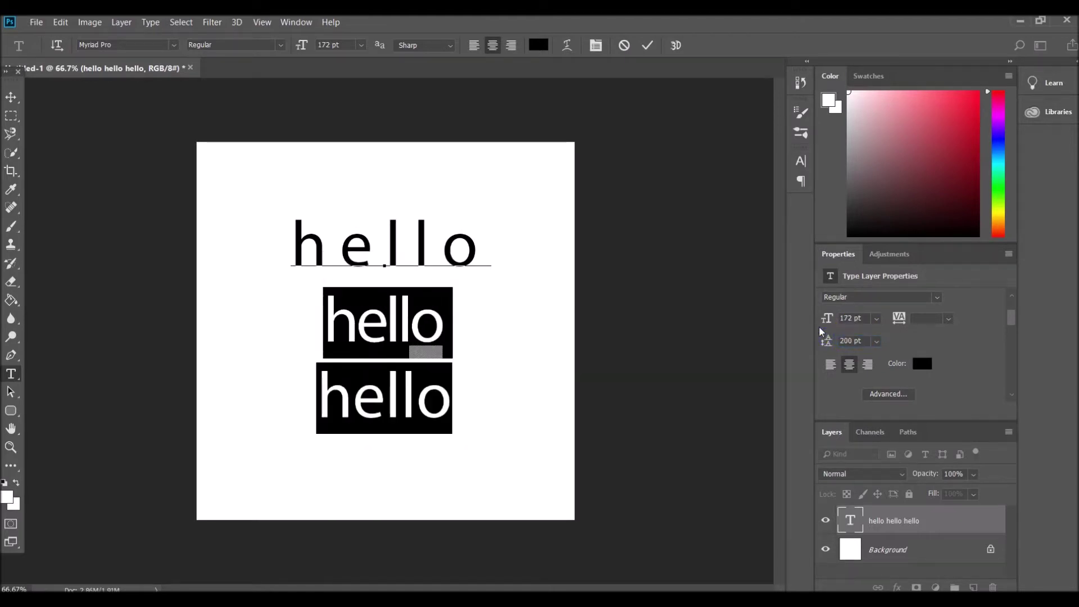
# Select the letters of the third hello line.
pyautogui.click(316, 332)
pyautogui.press('Right')
pyautogui.press('Right')
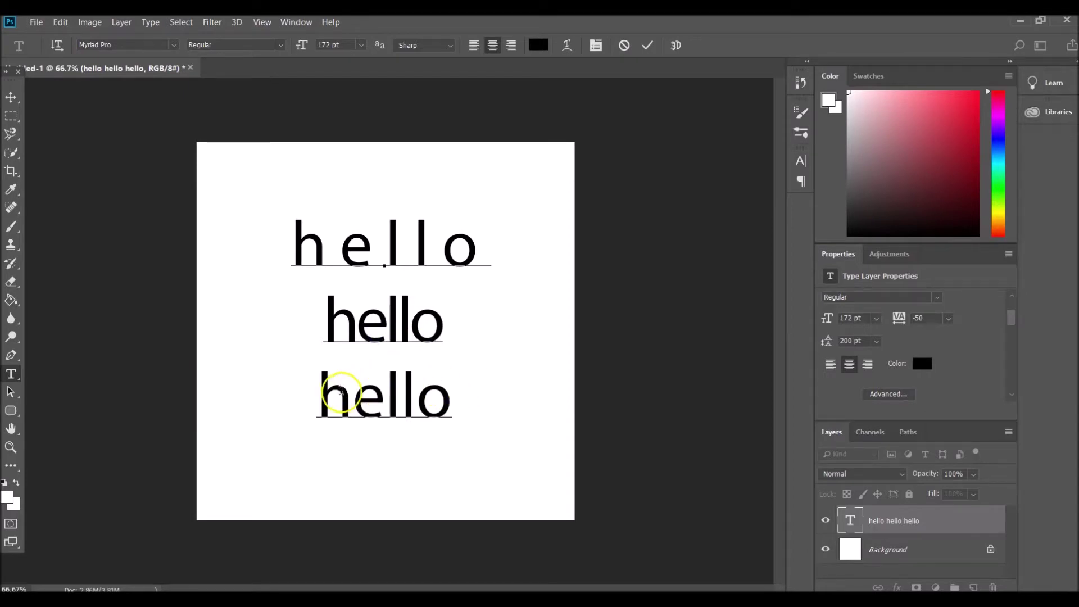
pyautogui.moveTo(318, 393); pyautogui.dragTo(453, 398)
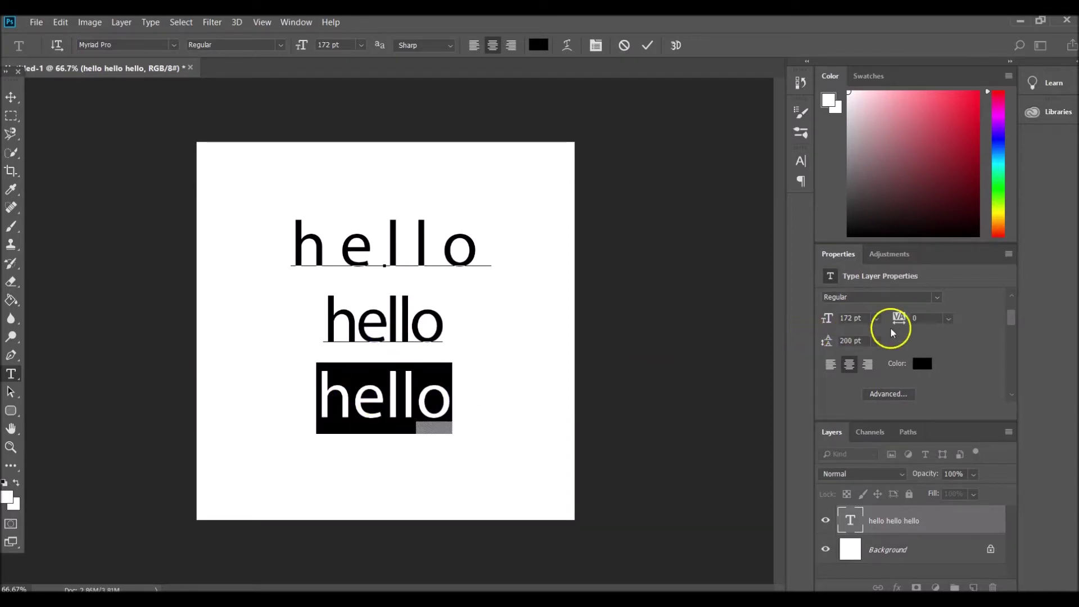
# Apply Faux Bold, All Caps and Small Caps to the whole third hello line.
pyautogui.click(906, 395)
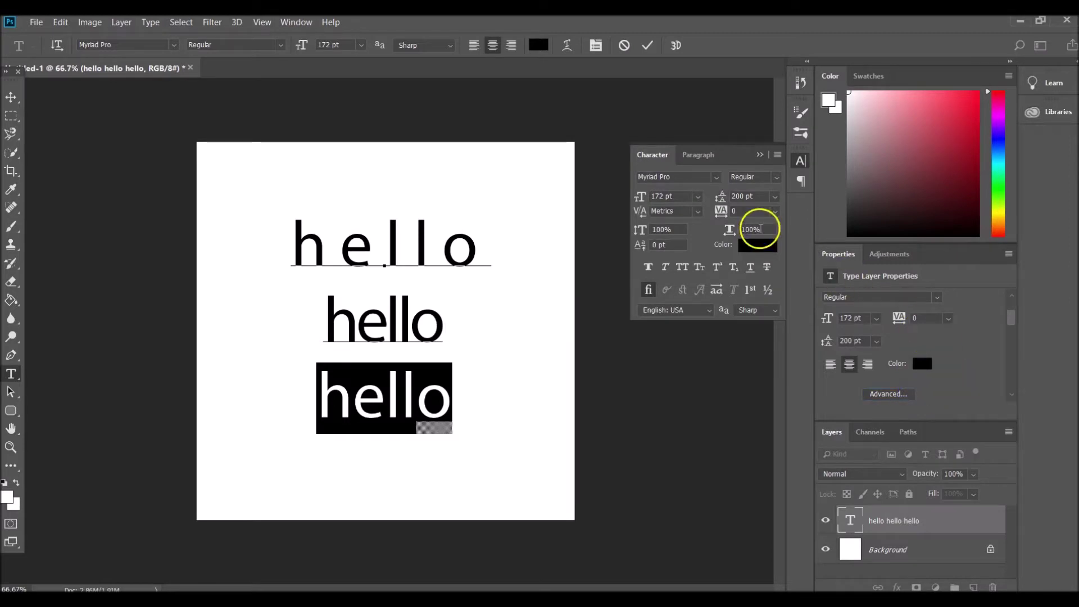
pyautogui.click(647, 268)
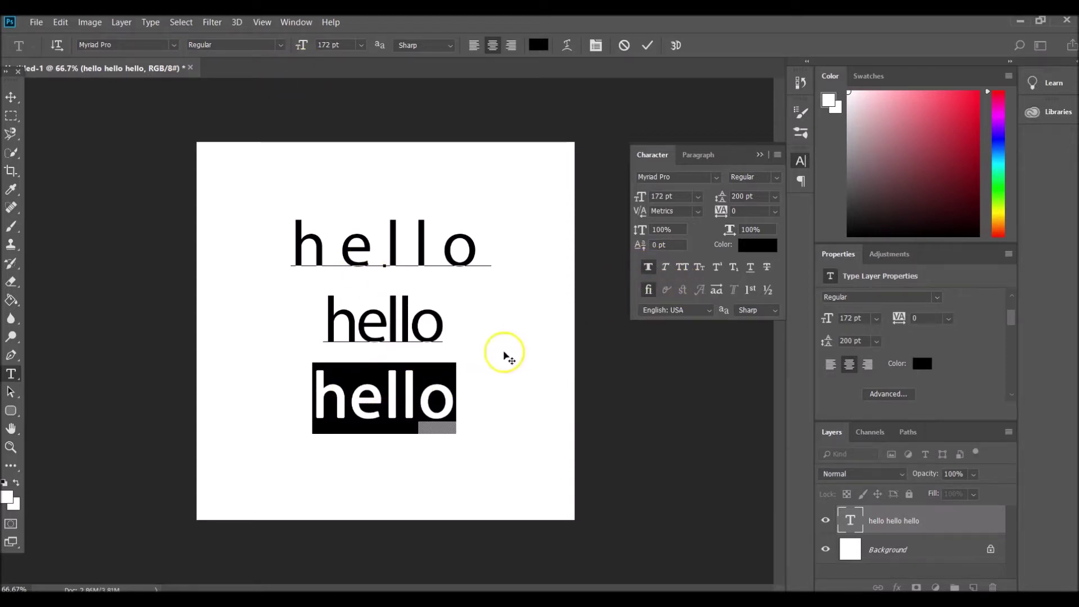
pyautogui.moveTo(423, 392)
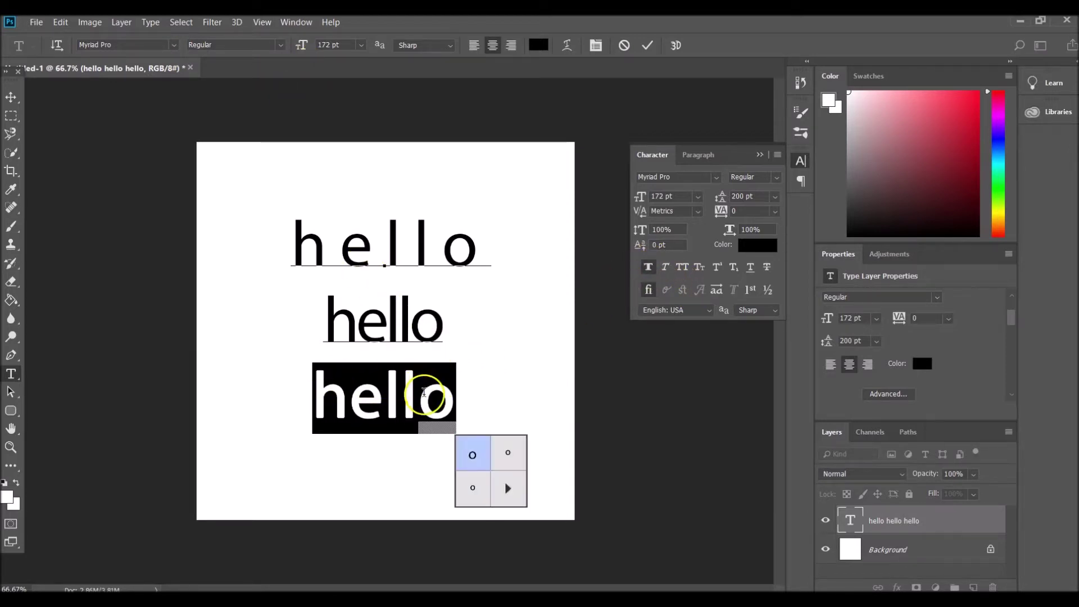
pyautogui.click(683, 271)
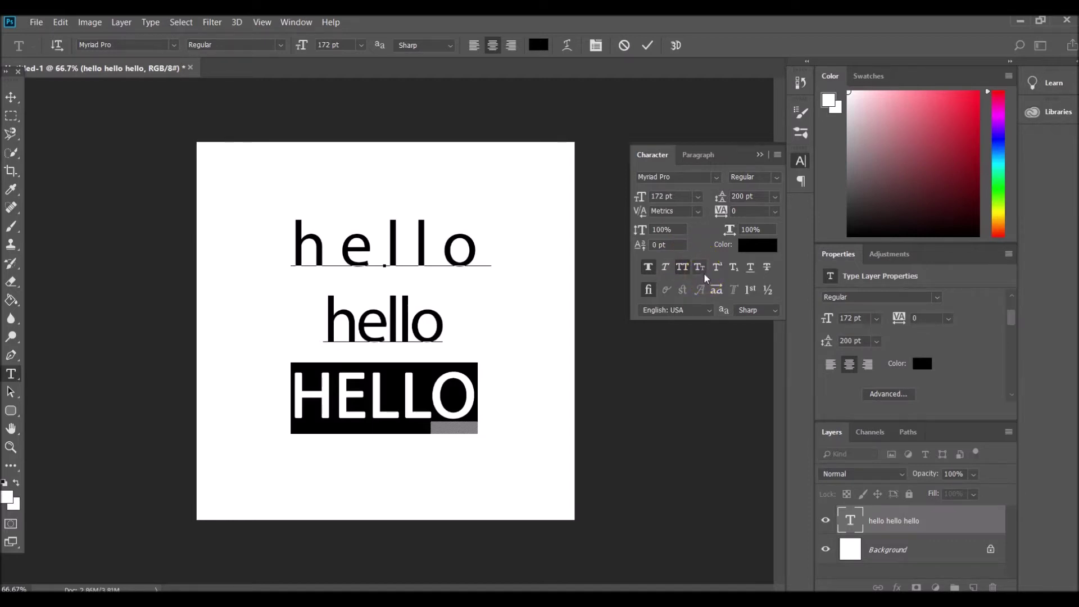
pyautogui.click(704, 272)
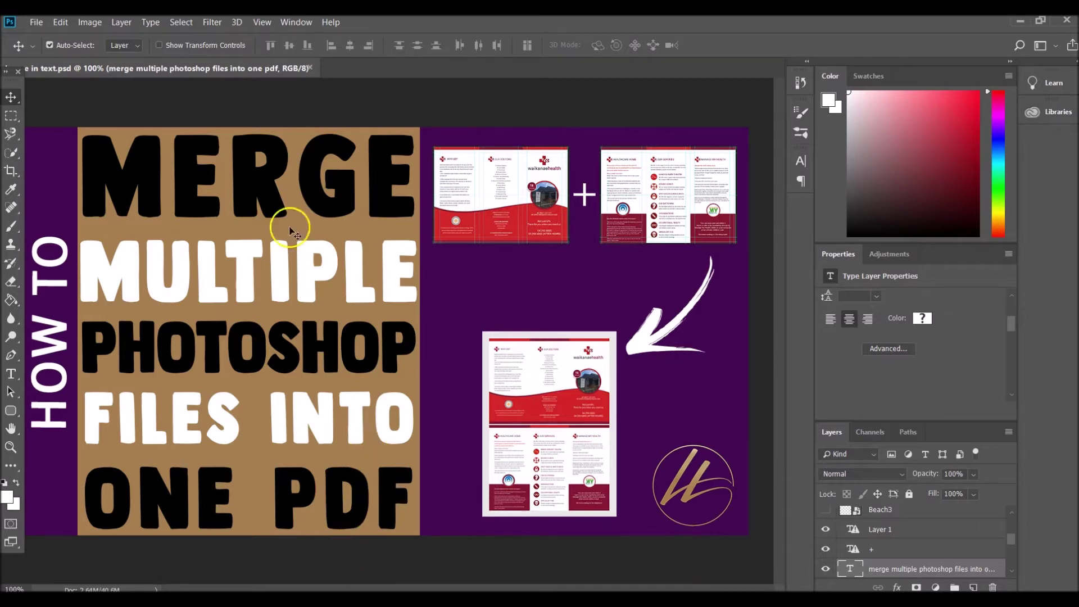
# Open the MERGE title for editing and read its 48 pt size, 75 tracking, 30 pt leading.
pyautogui.click(10, 374)
pyautogui.click(120, 169)
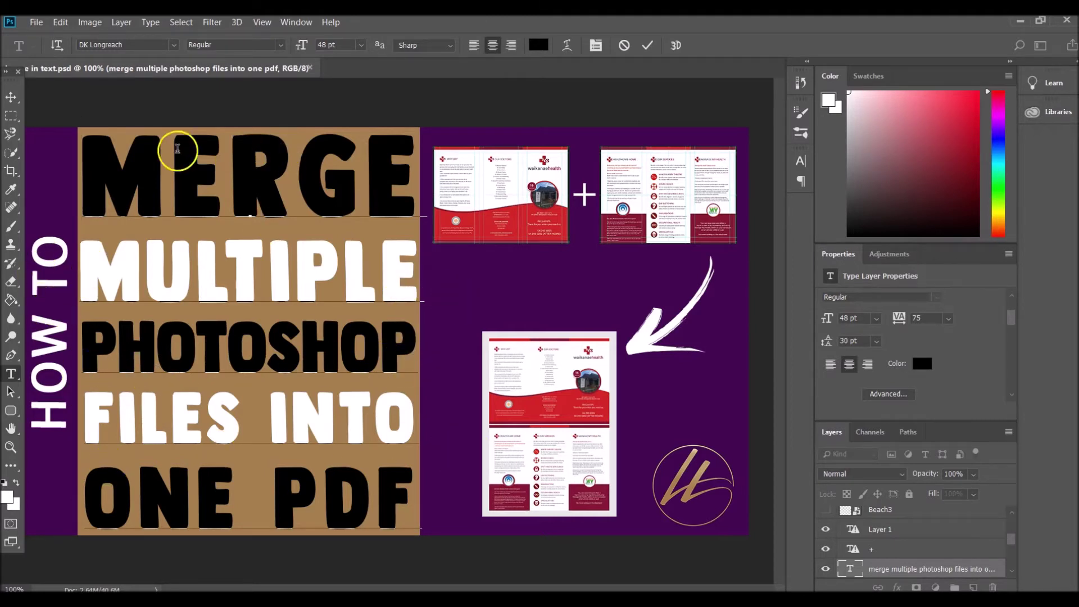
pyautogui.click(174, 160)
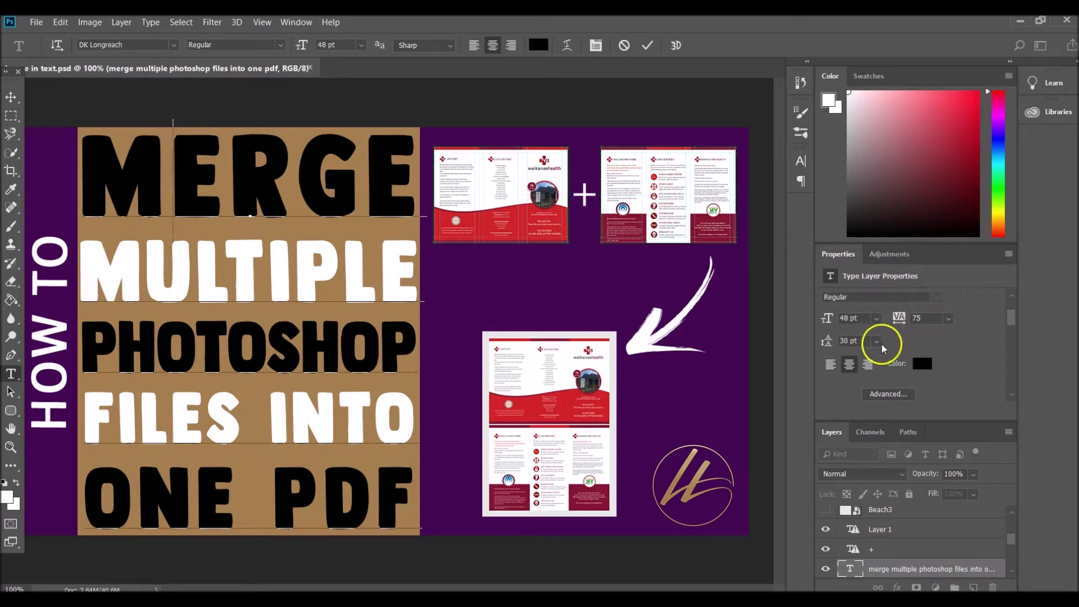
pyautogui.scroll(-1, 879, 336)
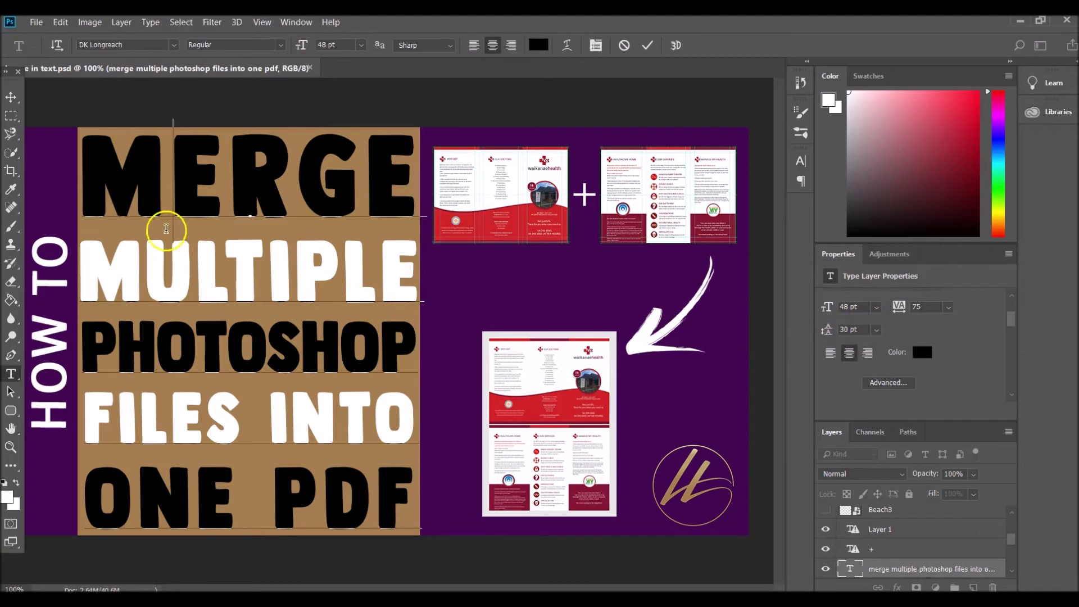
pyautogui.click(194, 252)
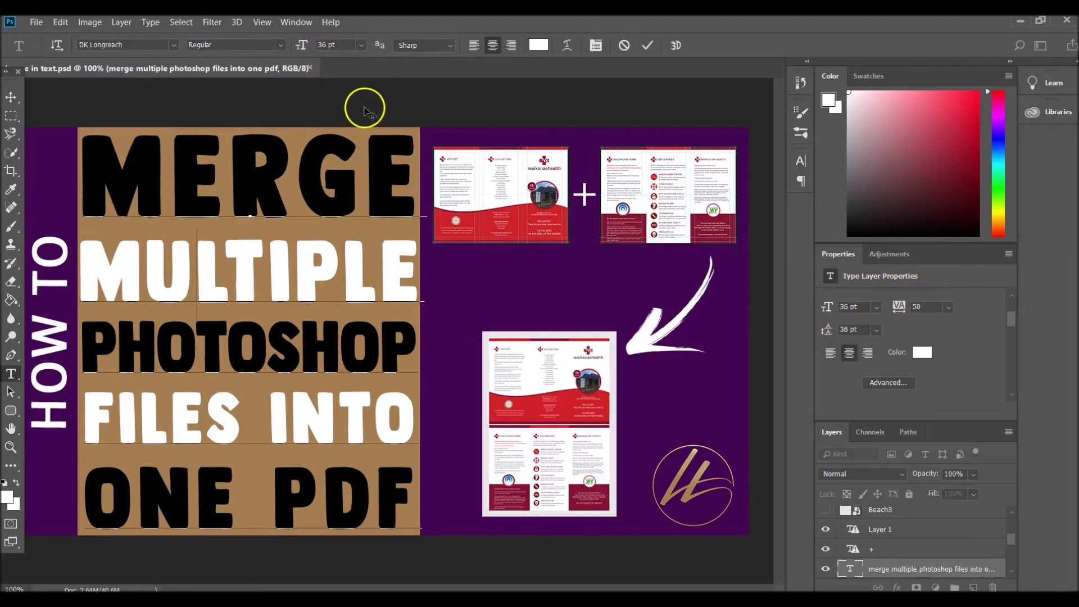
# Inspect size and tracking of the PHOTOSHOP, FILES INTO and ONE PDF lines, then commit.
pyautogui.click(174, 349)
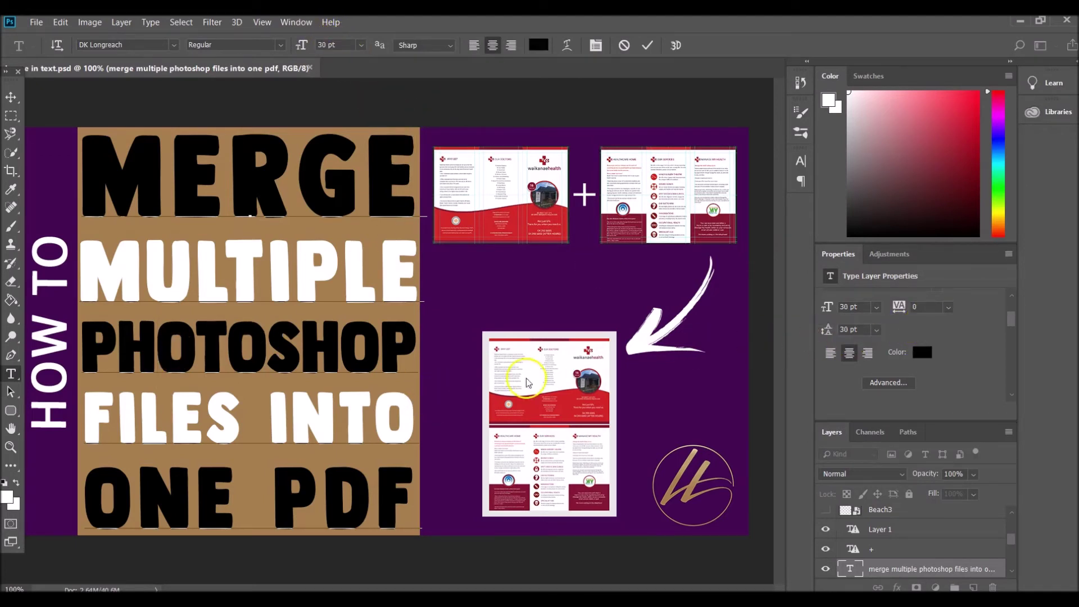
pyautogui.click(204, 419)
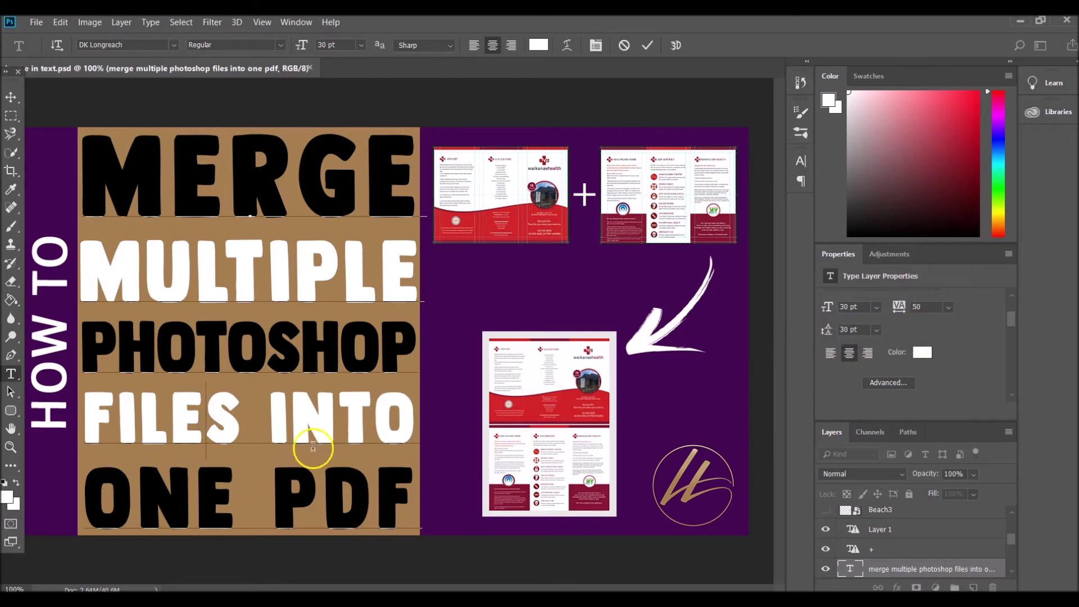
pyautogui.click(319, 493)
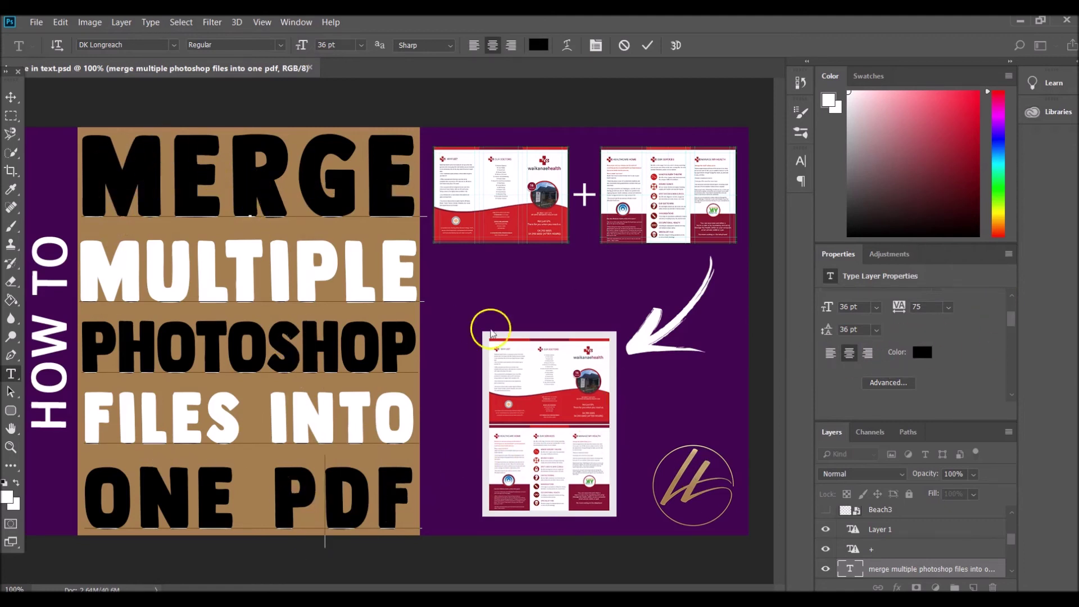
pyautogui.click(257, 535)
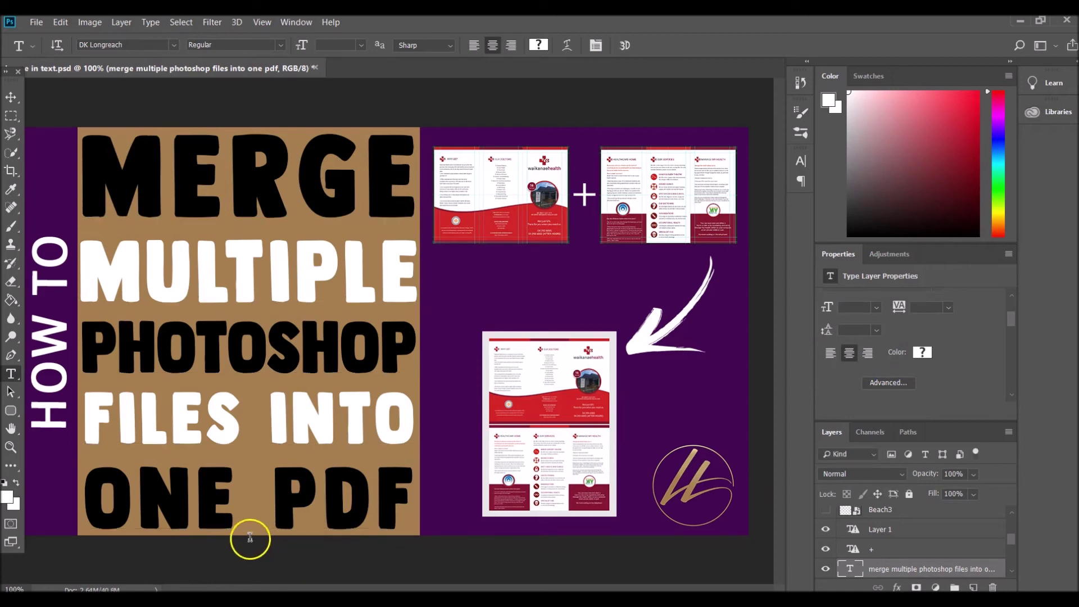